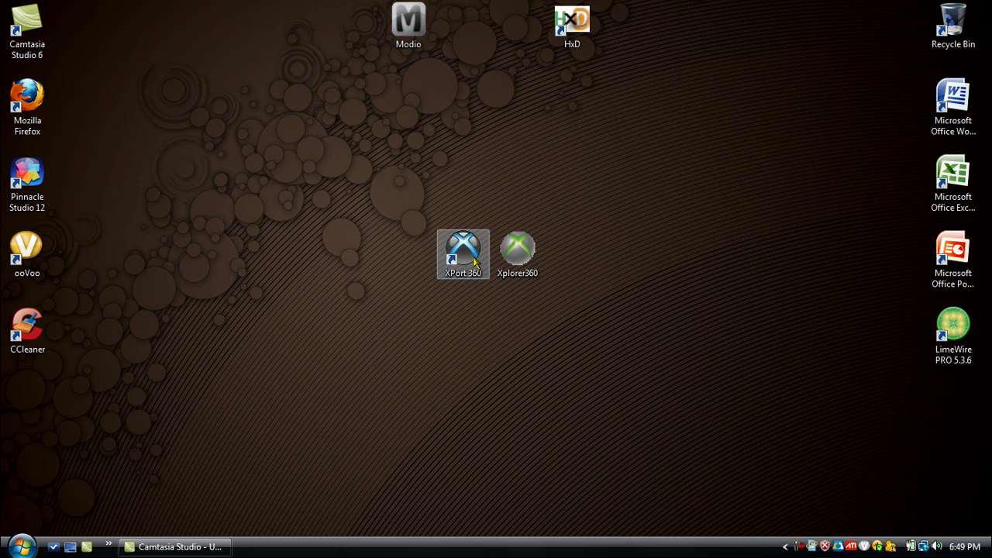
# Step: Close the Camtasia Studio window that is still running
pyautogui.click(475, 264)
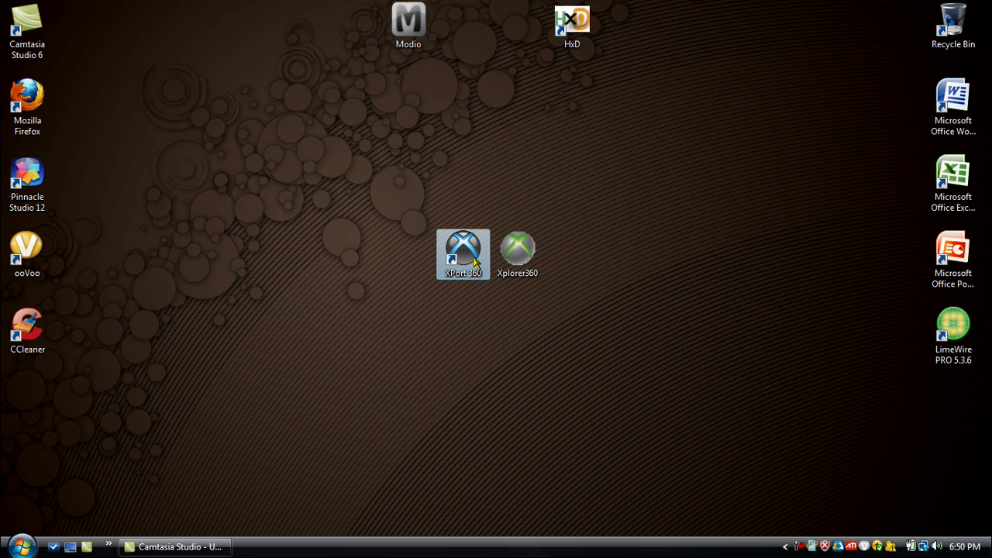
pyautogui.rightClick(175, 547)
pyautogui.click(190, 545)
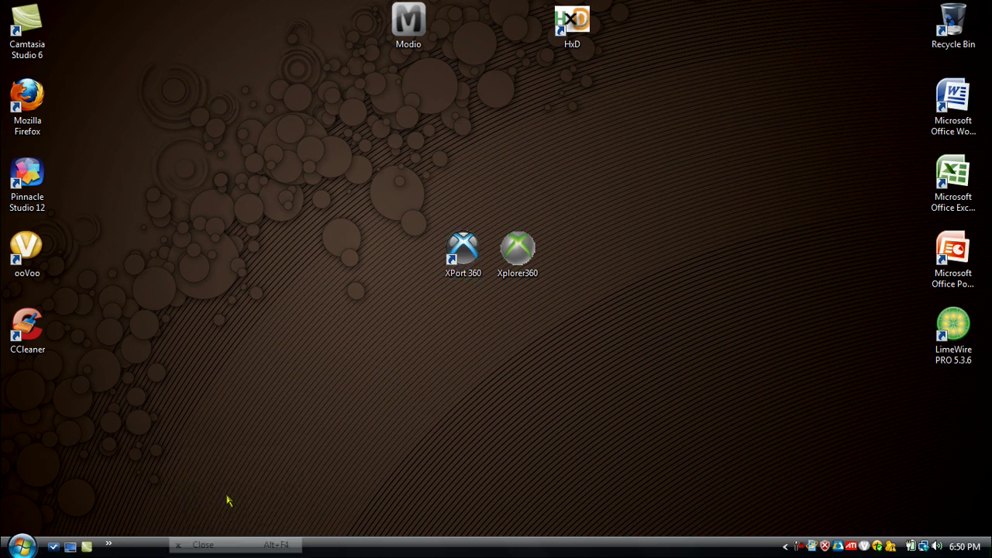
# Step: Open XPort 360 with the 20 GB Xbox 360 hard drive as the device and show the Content folder of Partition 3
pyautogui.doubleClick(470, 250)
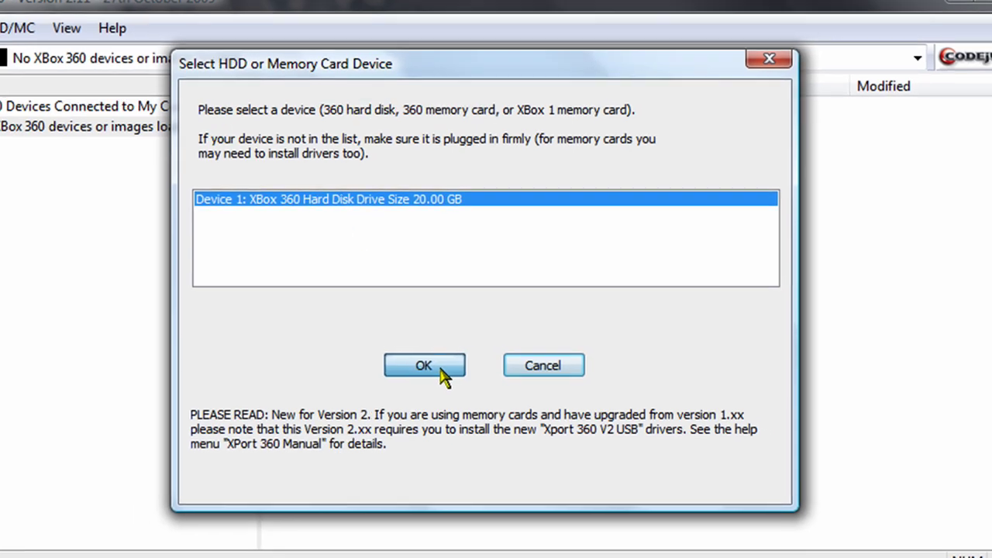
pyautogui.click(441, 369)
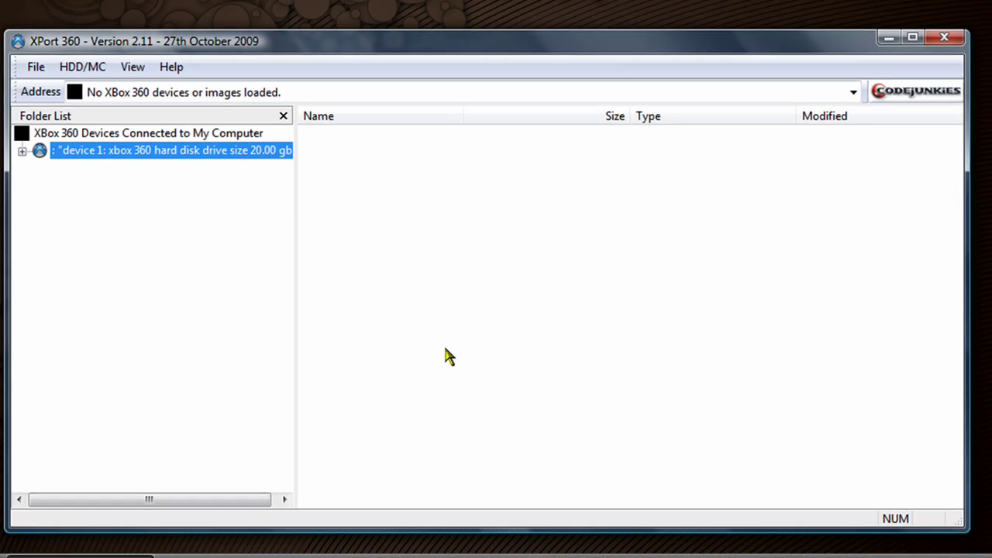
pyautogui.doubleClick(230, 154)
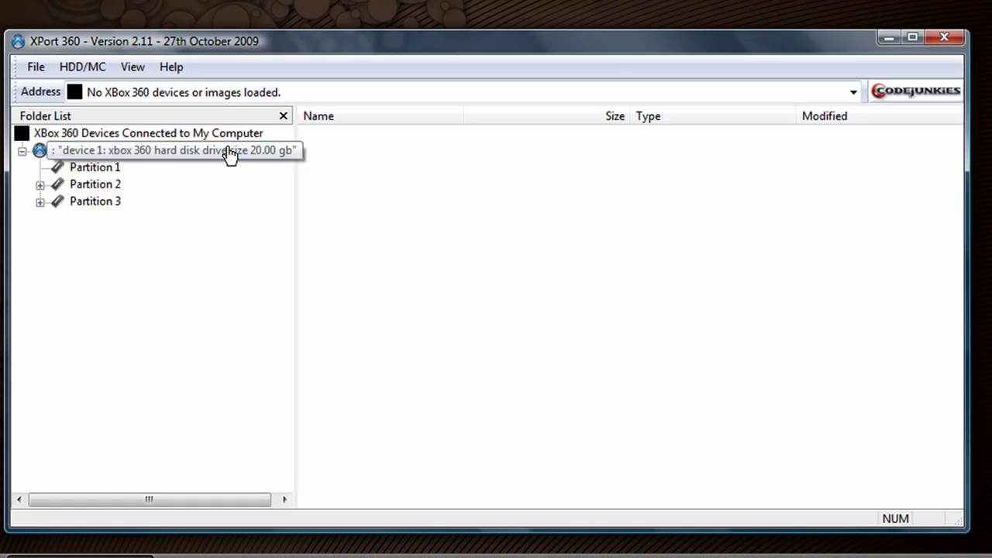
pyautogui.doubleClick(112, 203)
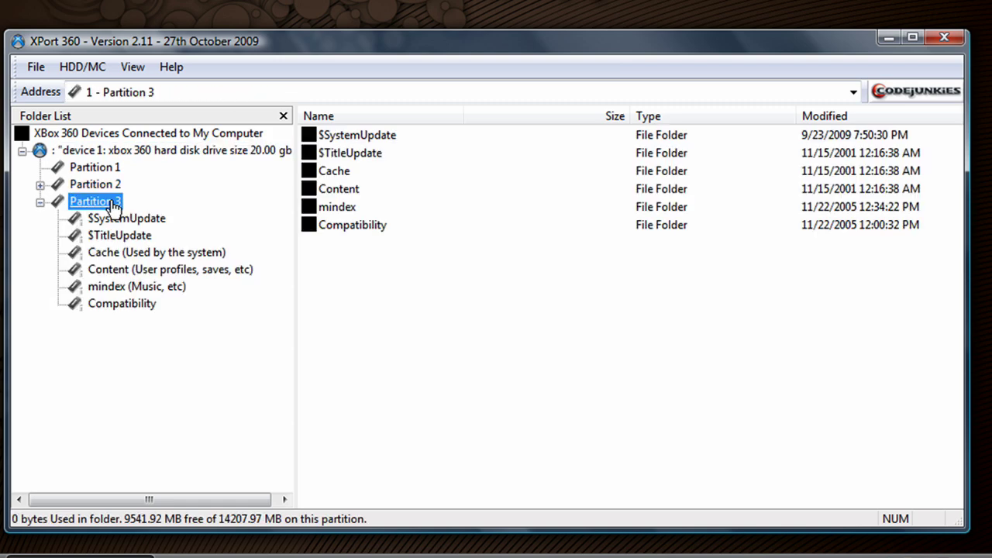
pyautogui.click(138, 273)
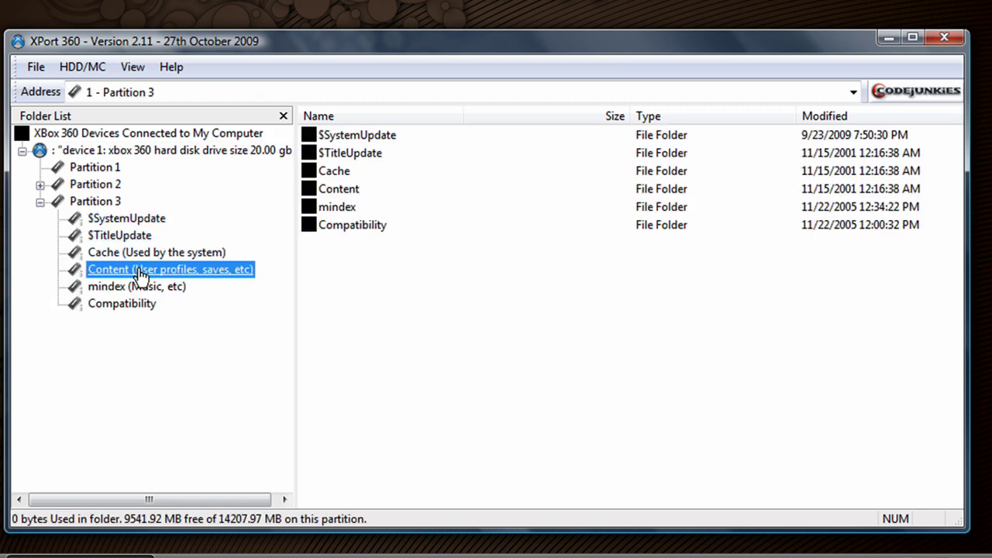
pyautogui.doubleClick(138, 273)
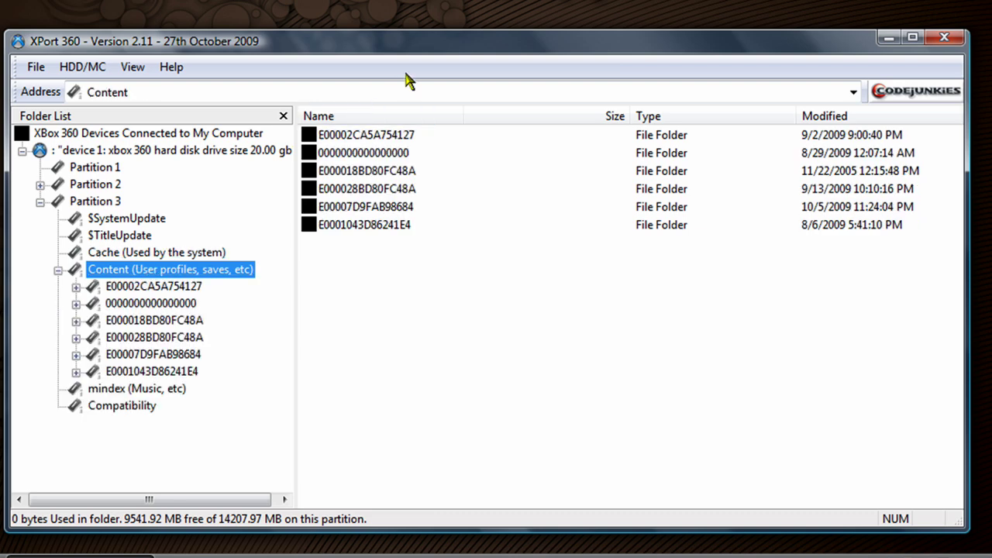
pyautogui.moveTo(436, 46); pyautogui.dragTo(446, 1)
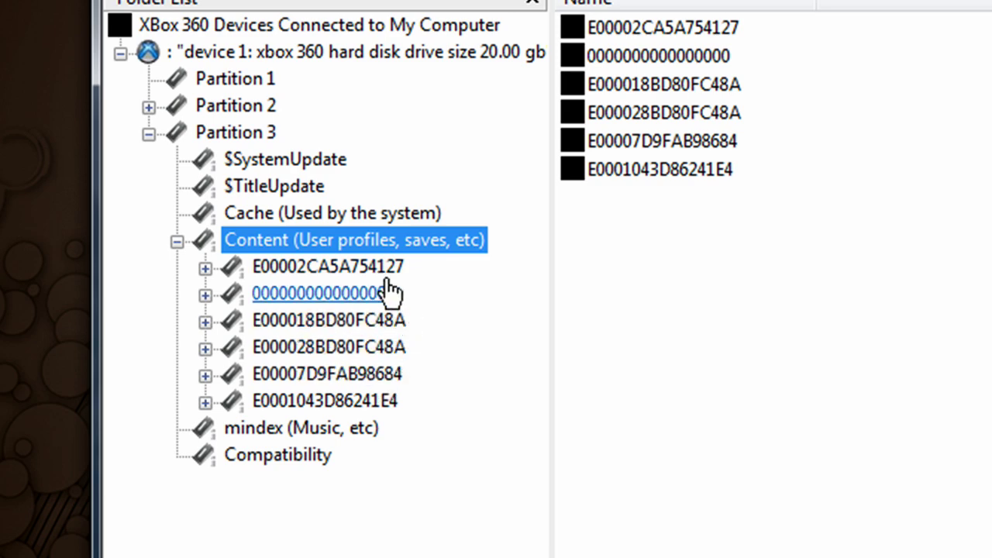
# Step: Look through the profile folders under Content to see which game saves each one holds, including the Madden NFL 09 folder
pyautogui.click(385, 329)
pyautogui.doubleClick(385, 329)
pyautogui.click(388, 330)
pyautogui.doubleClick(388, 330)
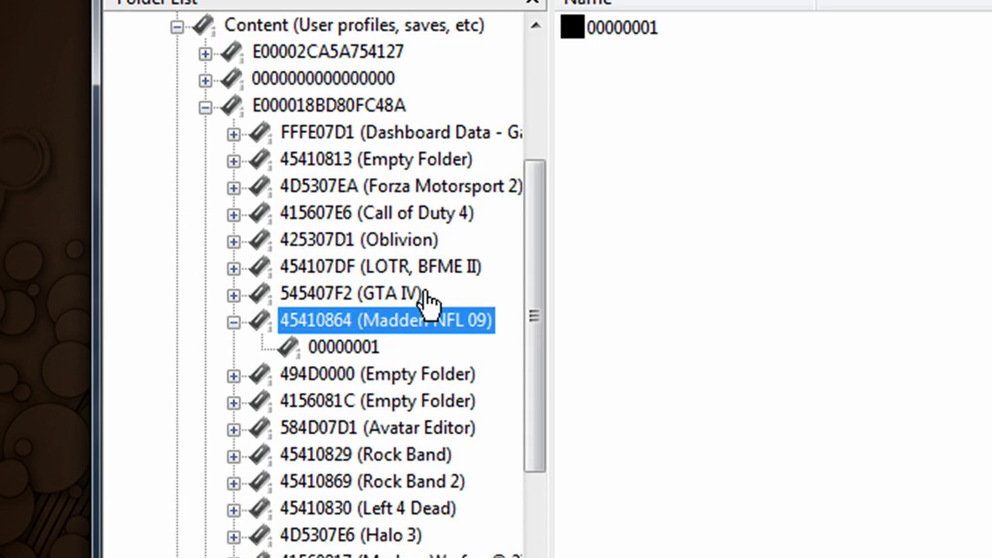
pyautogui.doubleClick(402, 325)
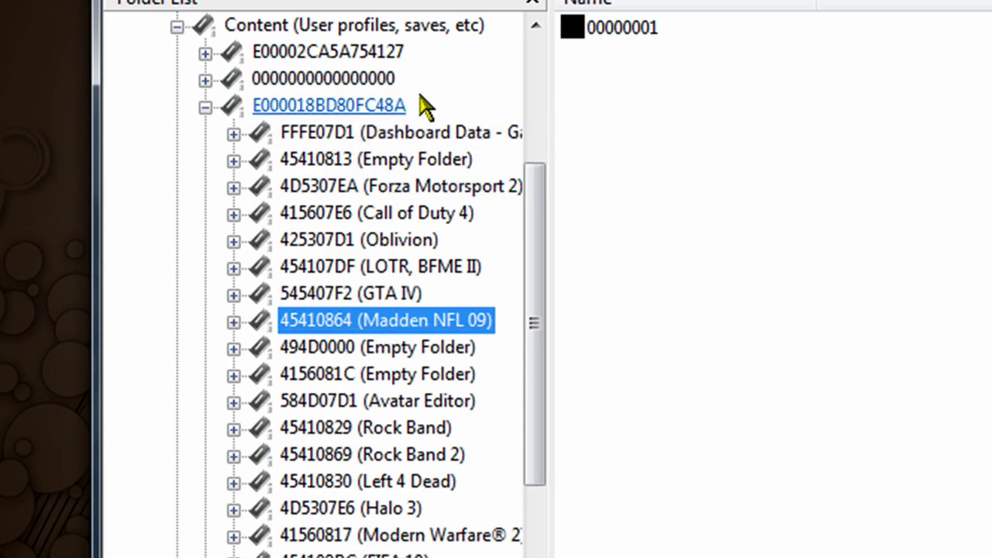
pyautogui.moveTo(541, 230); pyautogui.dragTo(540, 264)
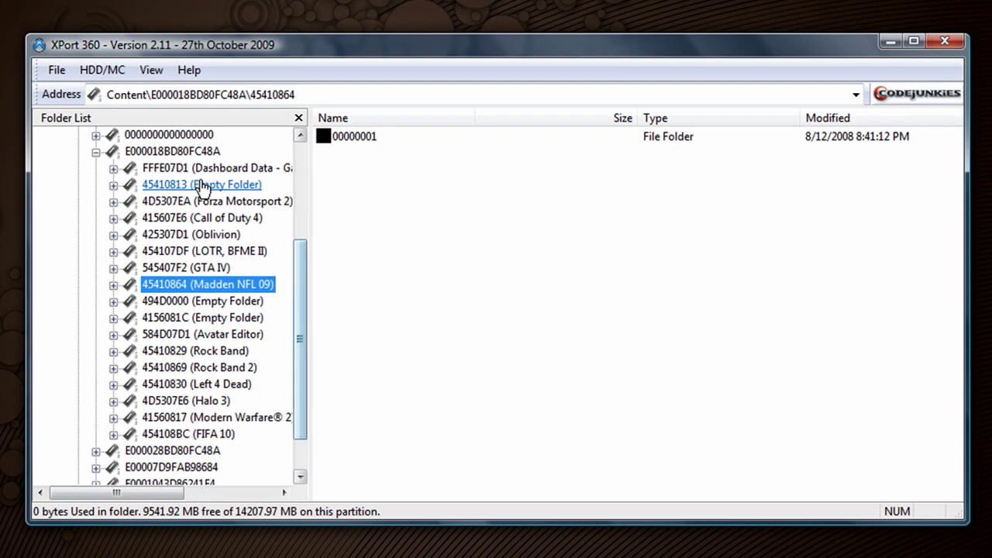
pyautogui.doubleClick(189, 456)
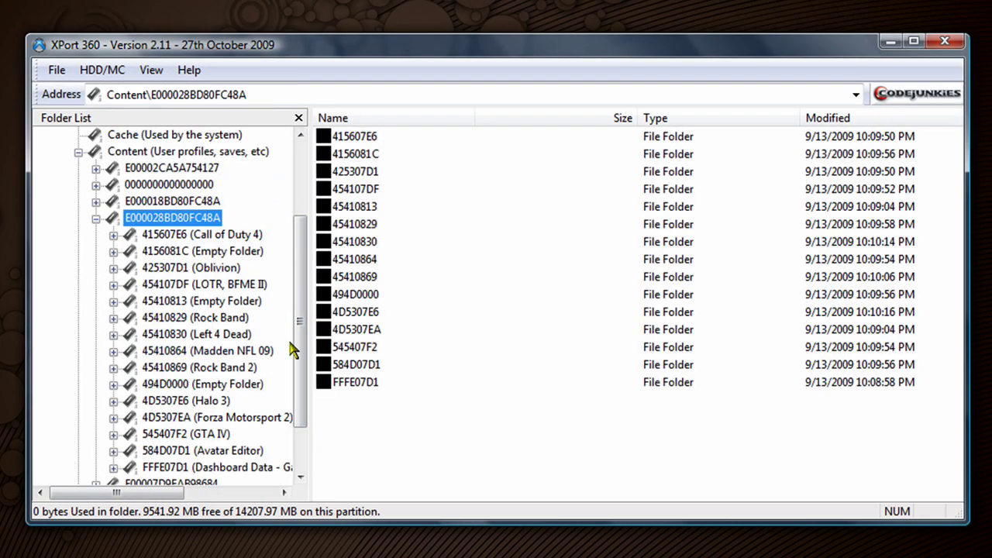
pyautogui.moveTo(297, 351); pyautogui.dragTo(303, 377)
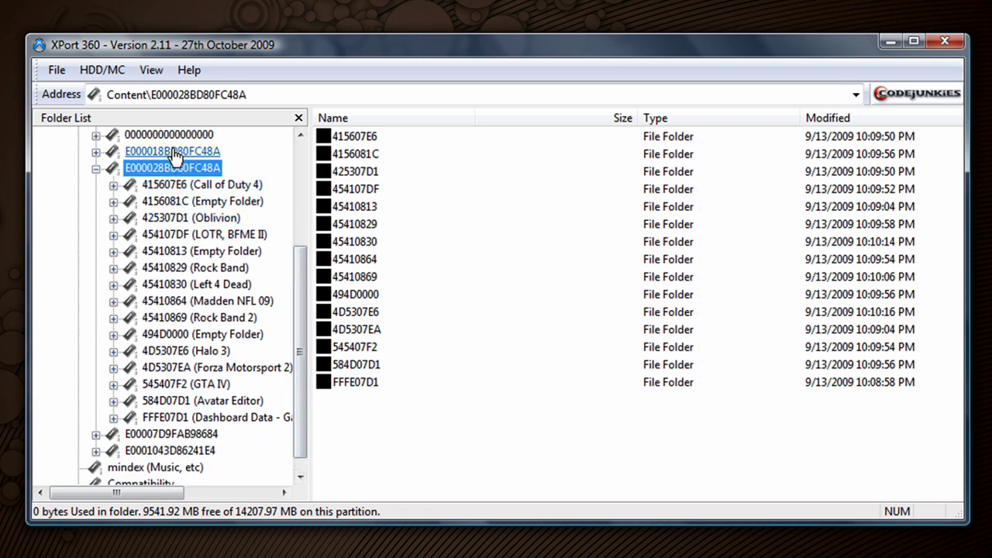
pyautogui.doubleClick(190, 417)
pyautogui.doubleClick(194, 454)
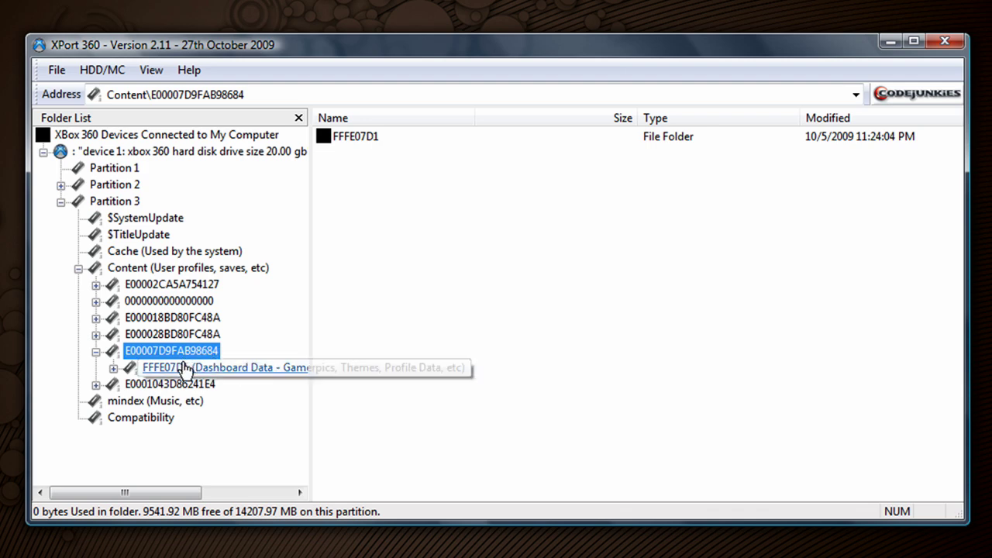
# Step: Copy the profile file from FFFE07D1\00010000, in the profile folder containing the FIFA 10 saves, to the desktop and minimize XPort 360
pyautogui.click(172, 318)
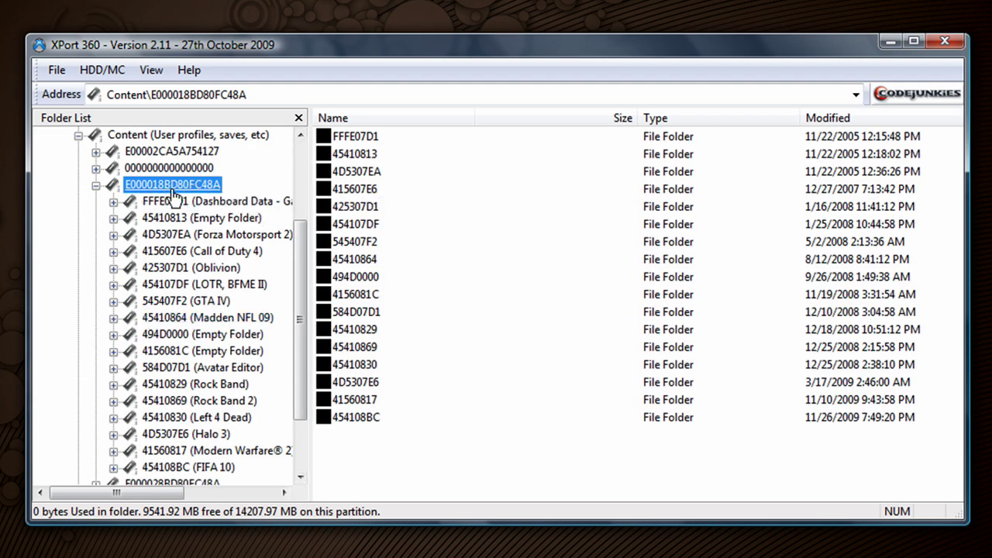
pyautogui.doubleClick(189, 203)
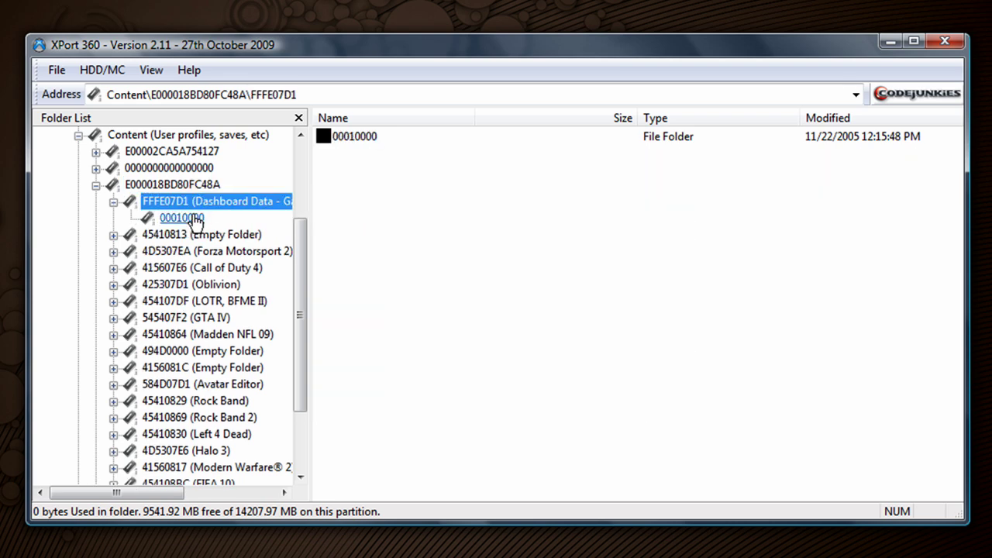
pyautogui.click(190, 218)
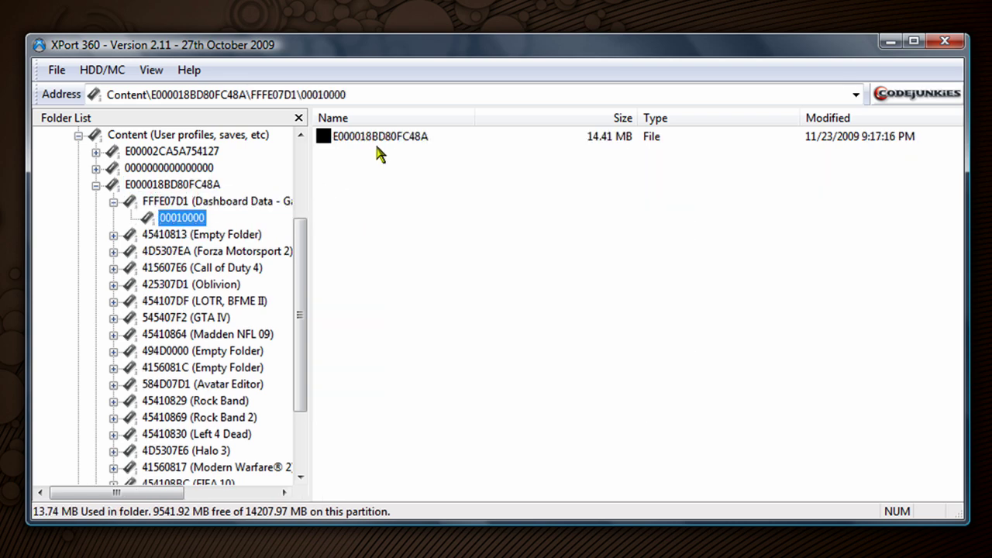
pyautogui.moveTo(386, 138); pyautogui.dragTo(456, 7)
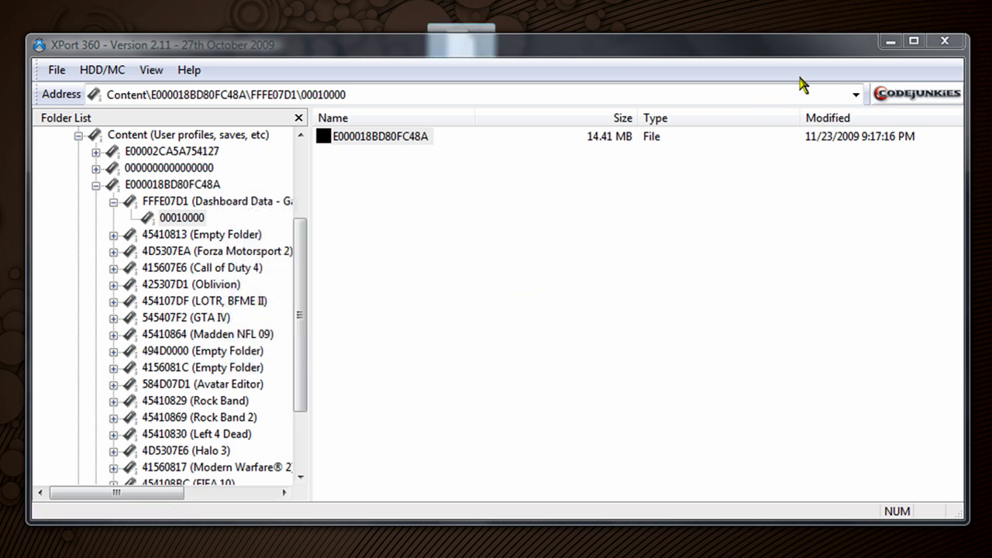
pyautogui.click(890, 43)
pyautogui.click(890, 43)
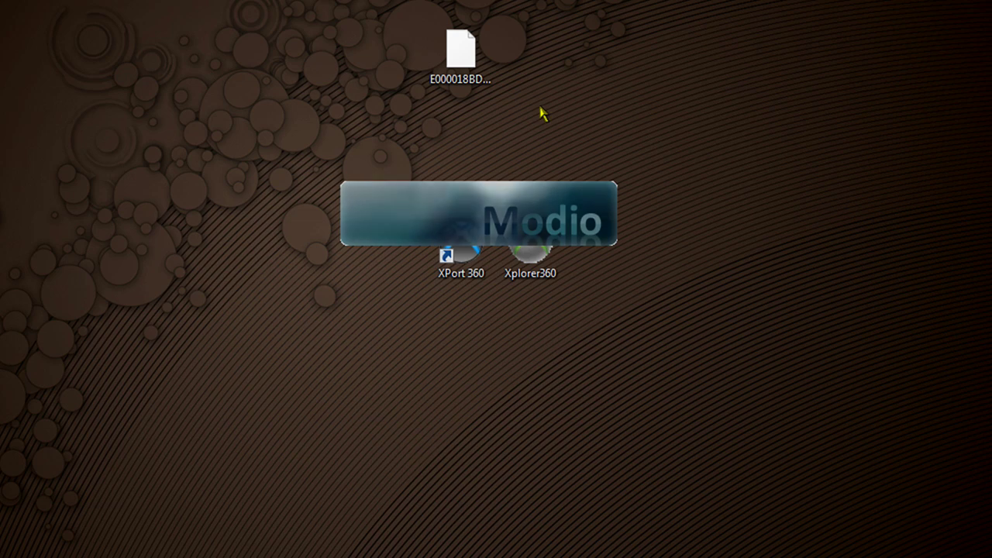
pyautogui.moveTo(243, 557)
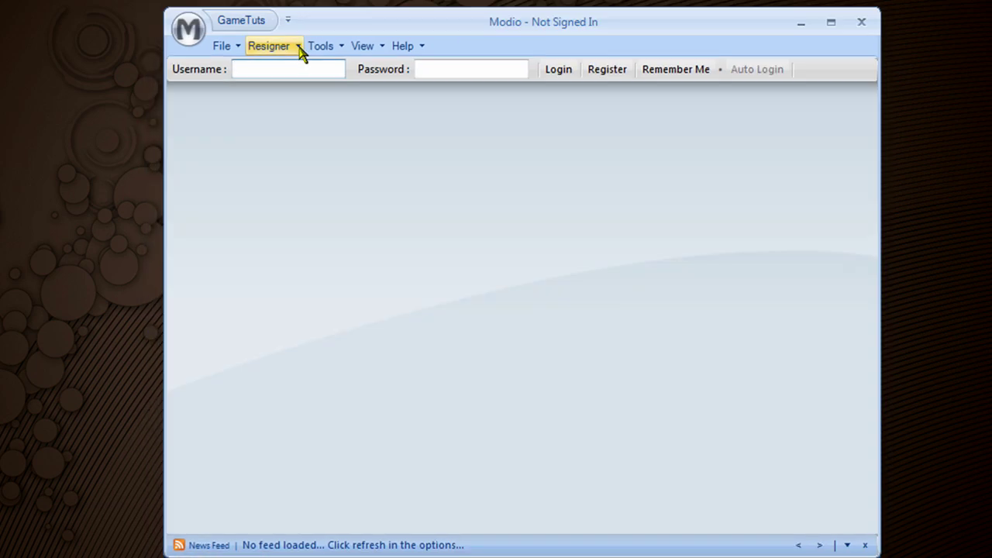
pyautogui.click(299, 48)
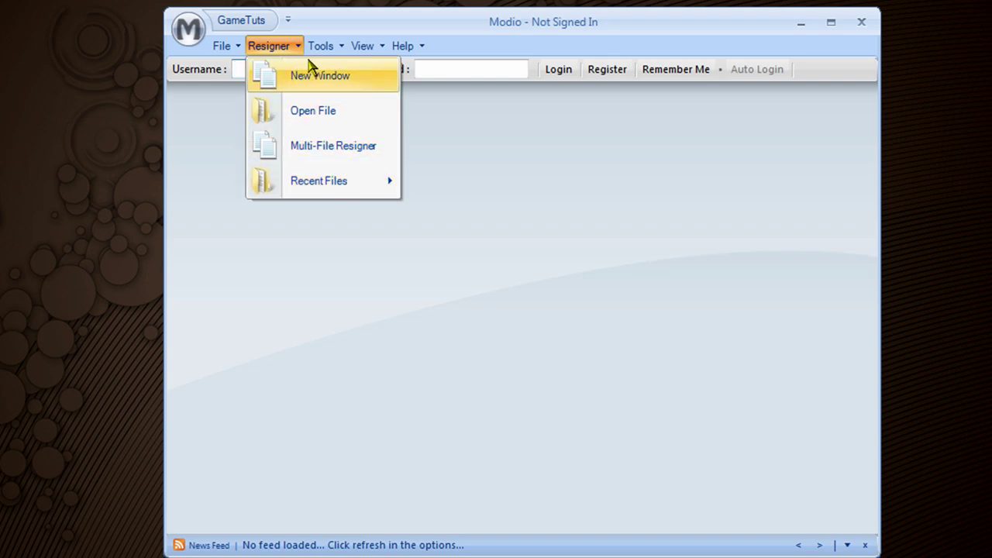
pyautogui.click(335, 51)
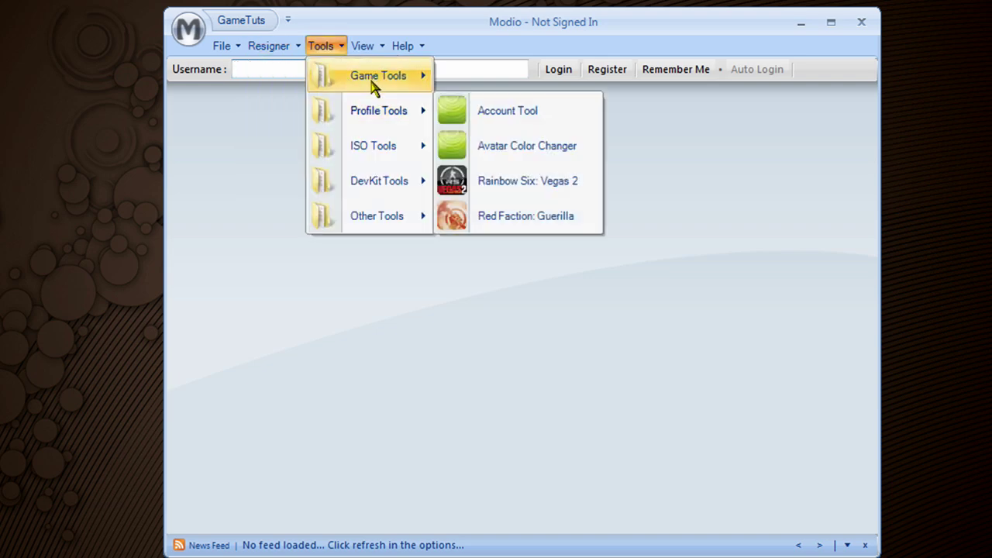
pyautogui.click(430, 289)
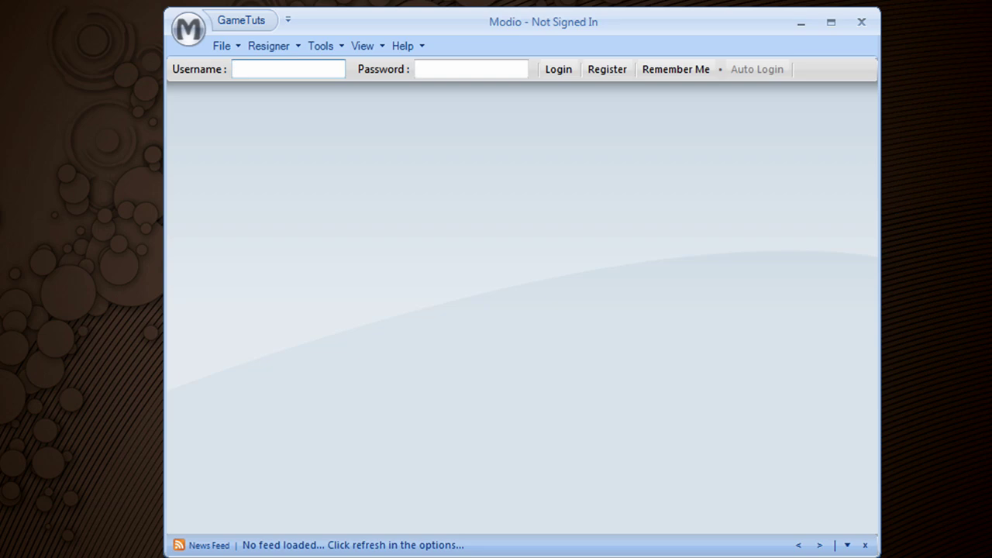
# Step: View the copied profile file's general file info in Modio, close it and minimize Modio
pyautogui.moveTo(505, 28); pyautogui.dragTo(504, 128)
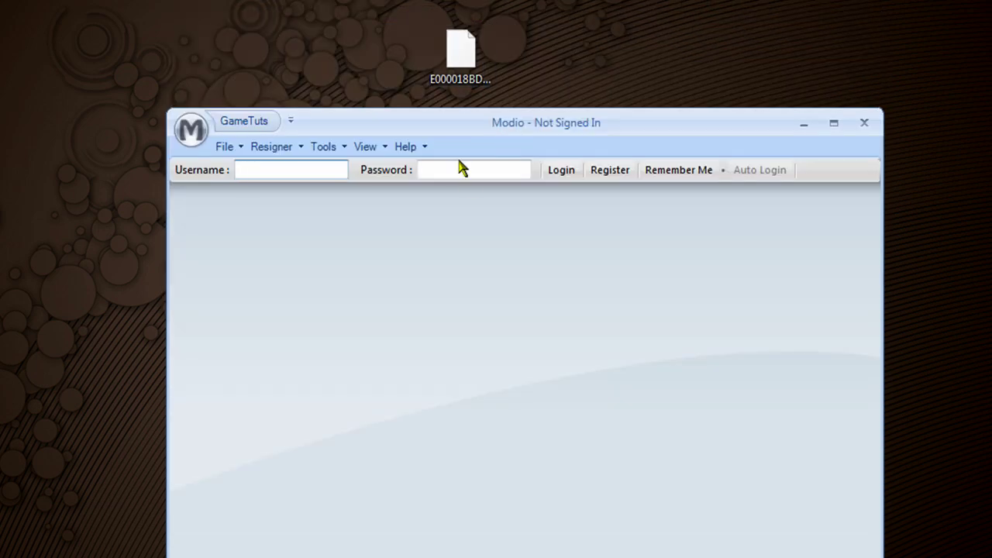
pyautogui.hotkey('ctrl', 'n')
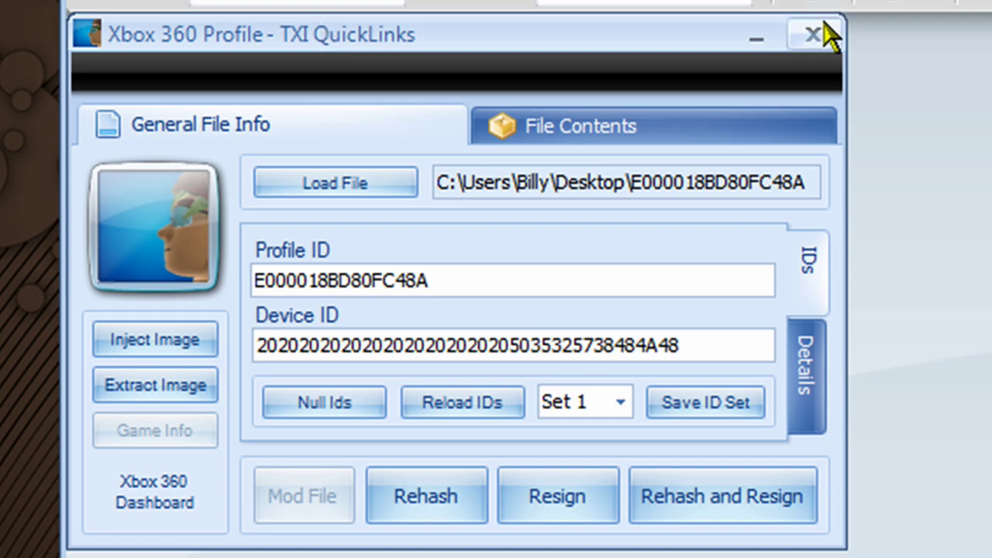
pyautogui.click(646, 145)
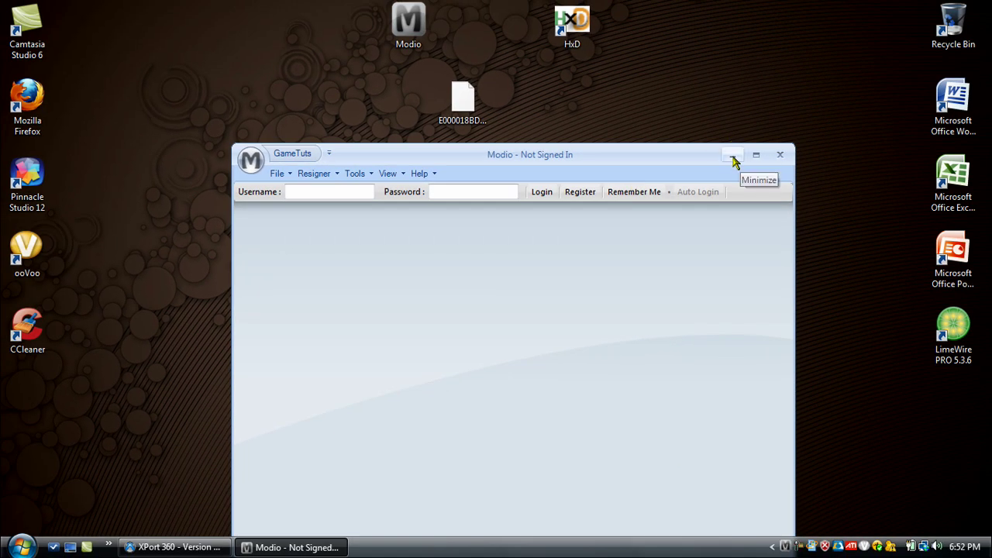
pyautogui.click(733, 159)
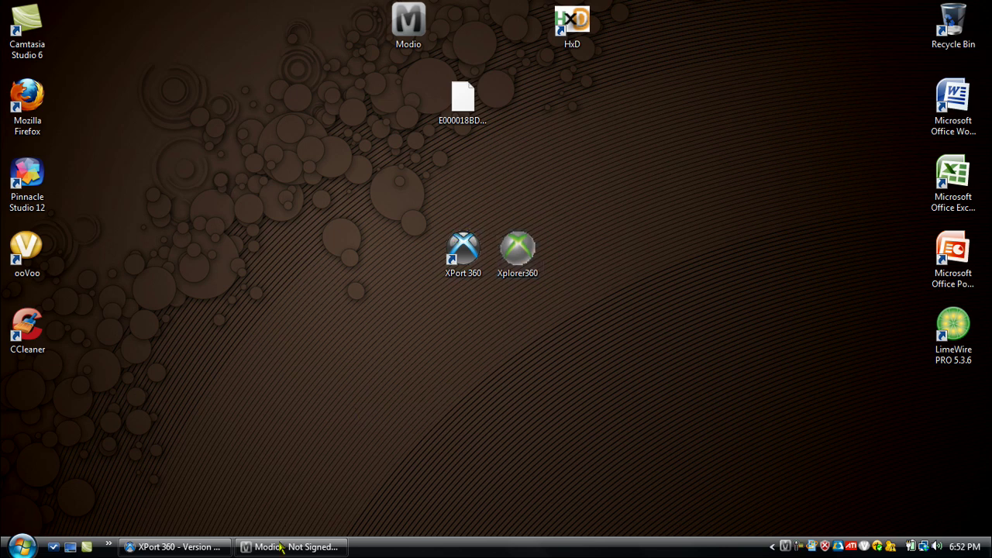
pyautogui.moveTo(281, 548)
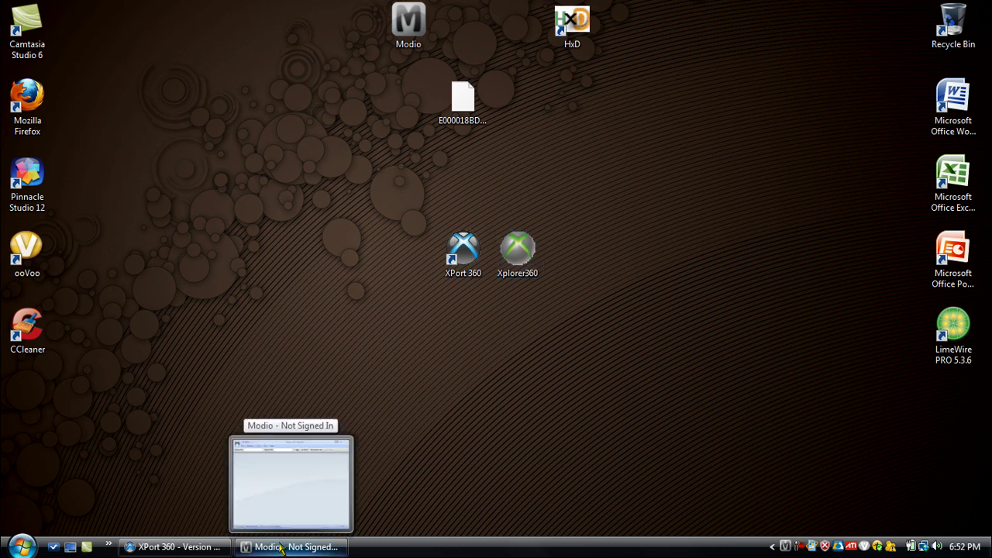